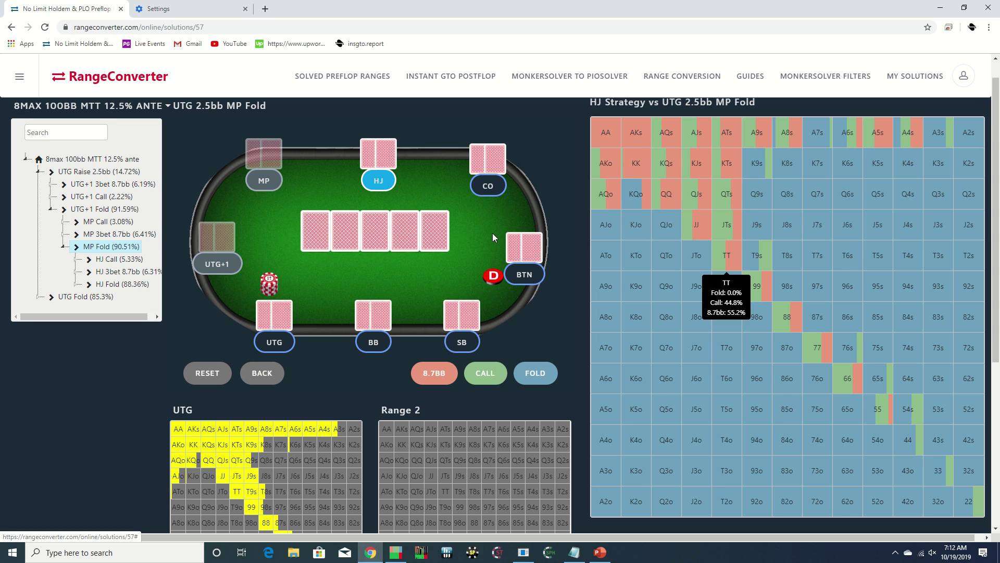
# Scroll the RangeConverter tree panel slightly.
pyautogui.moveTo(108, 316); pyautogui.dragTo(113, 315)
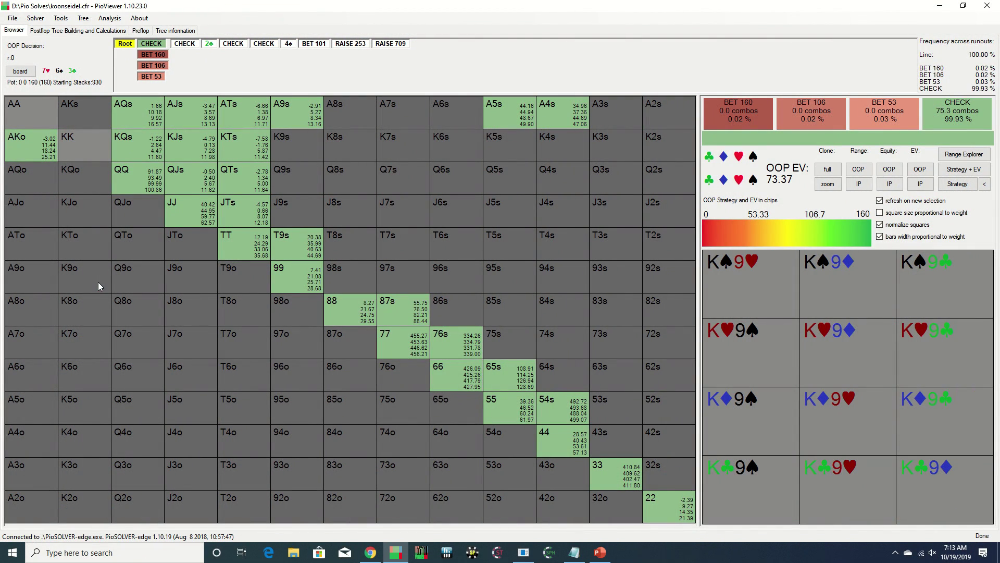
# At IP's decision after the flop check, scale squares by weight and open the Range Explorer.
pyautogui.click(153, 44)
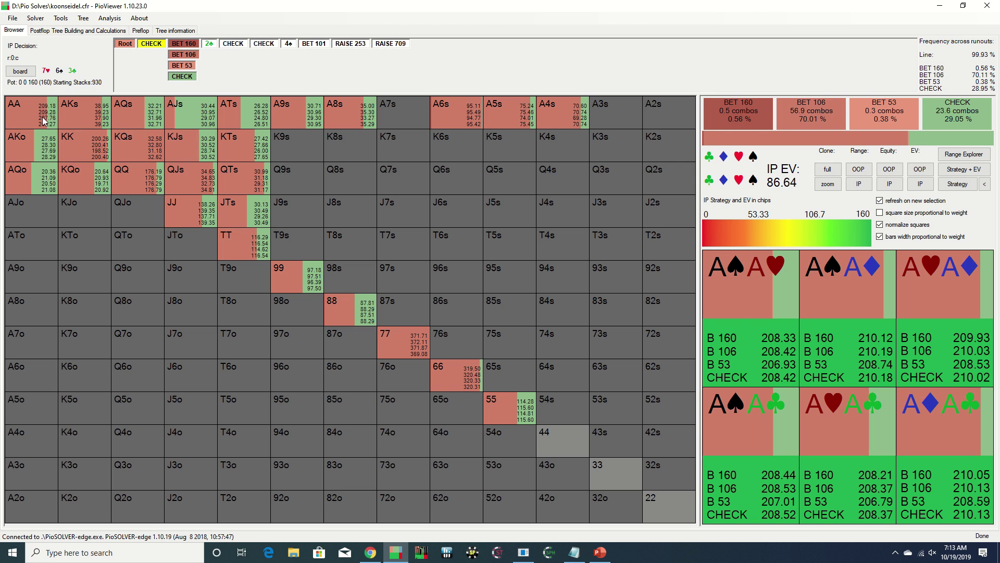
pyautogui.click(889, 213)
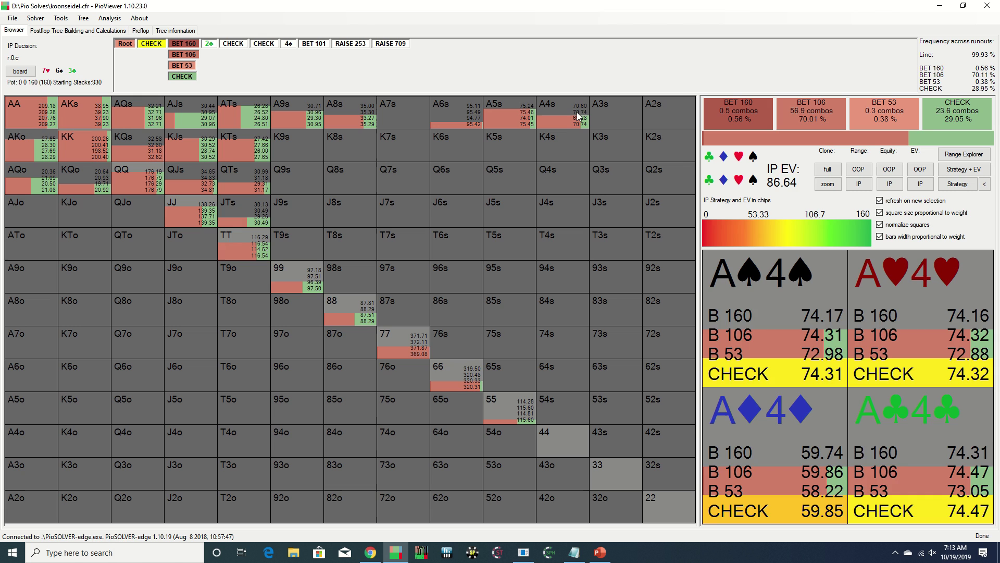
pyautogui.click(957, 157)
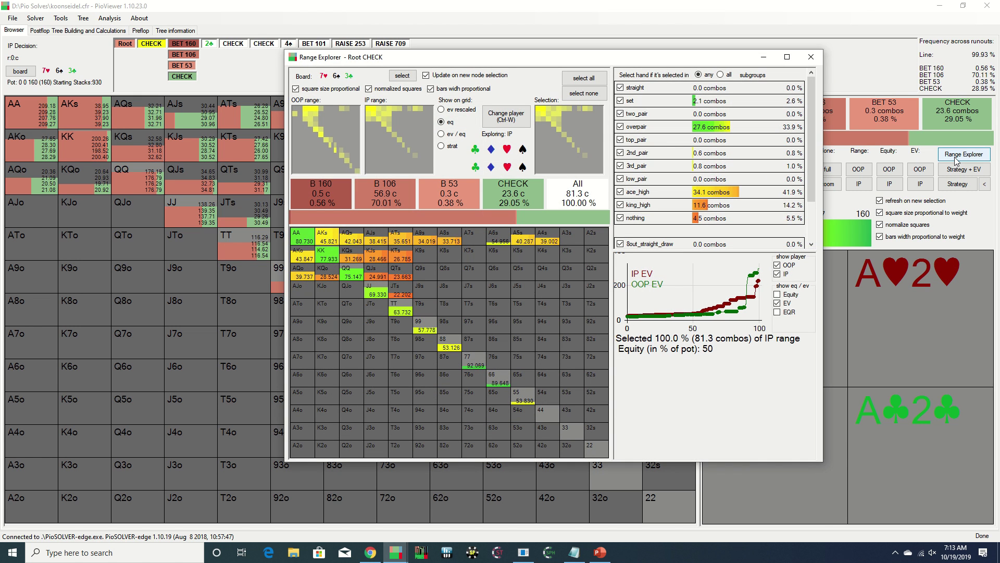
# Show strategy bars, switch between OOP and IP ranges twice, then close the Range Explorer.
pyautogui.click(441, 146)
pyautogui.click(507, 117)
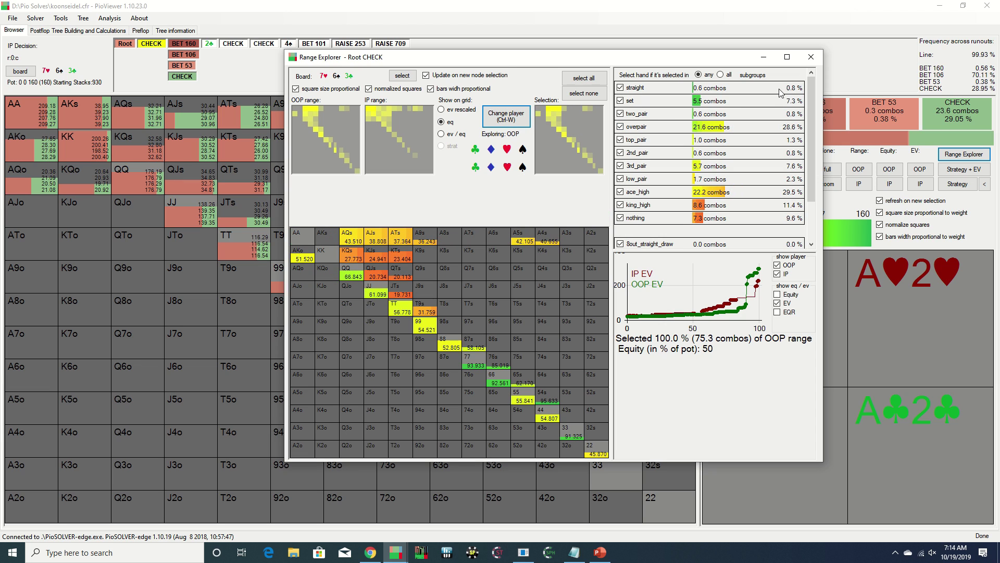
pyautogui.click(507, 116)
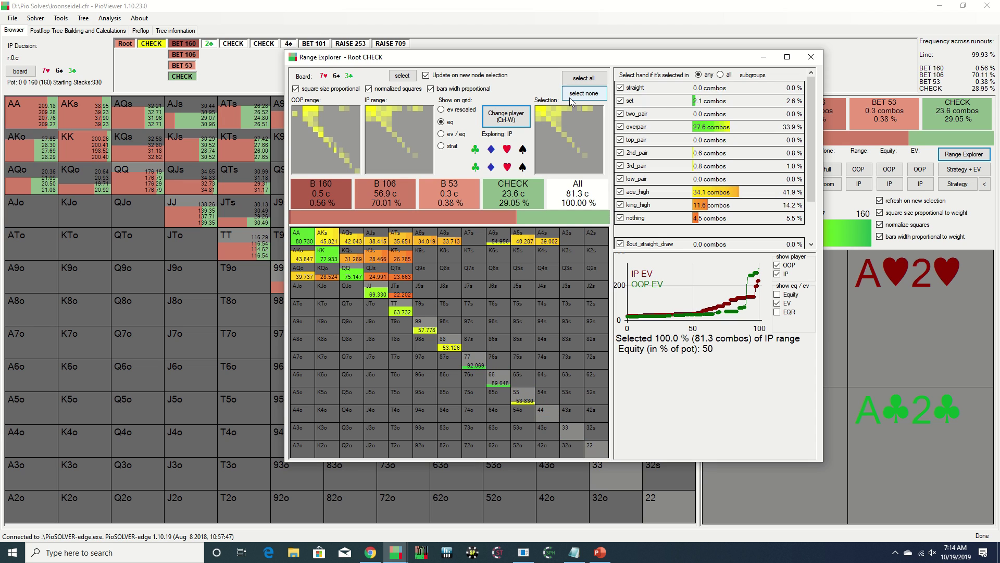
pyautogui.click(506, 117)
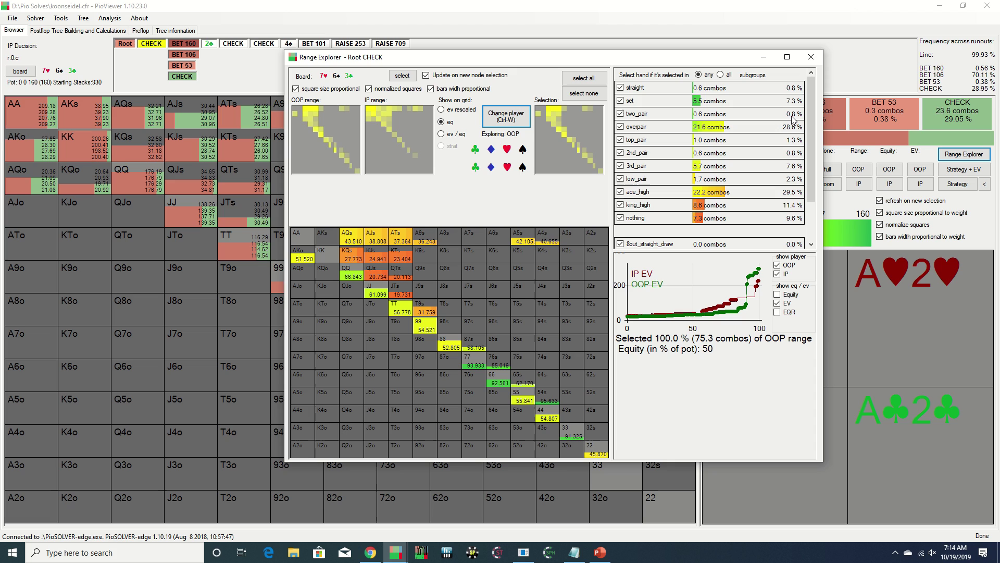
pyautogui.click(507, 117)
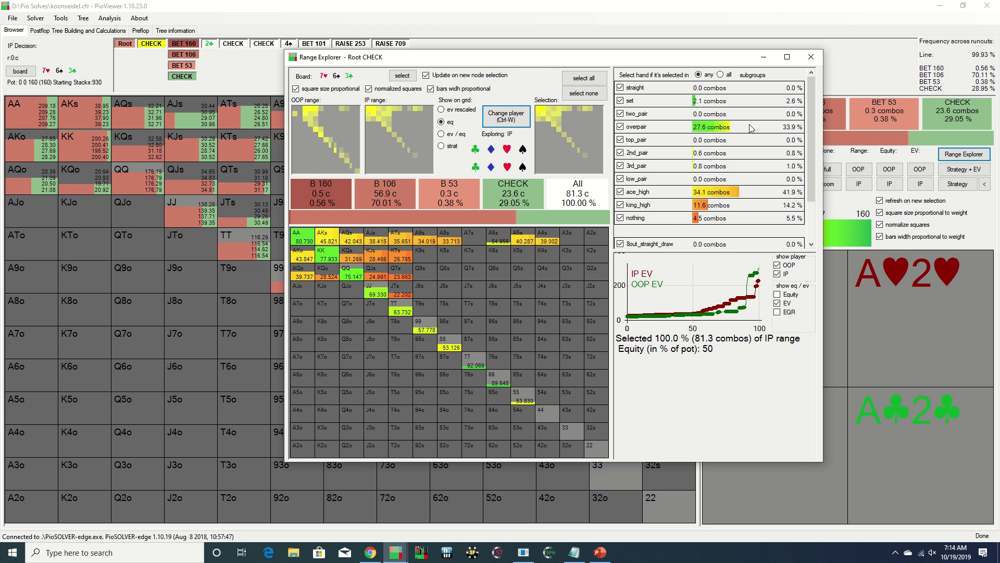
pyautogui.click(808, 60)
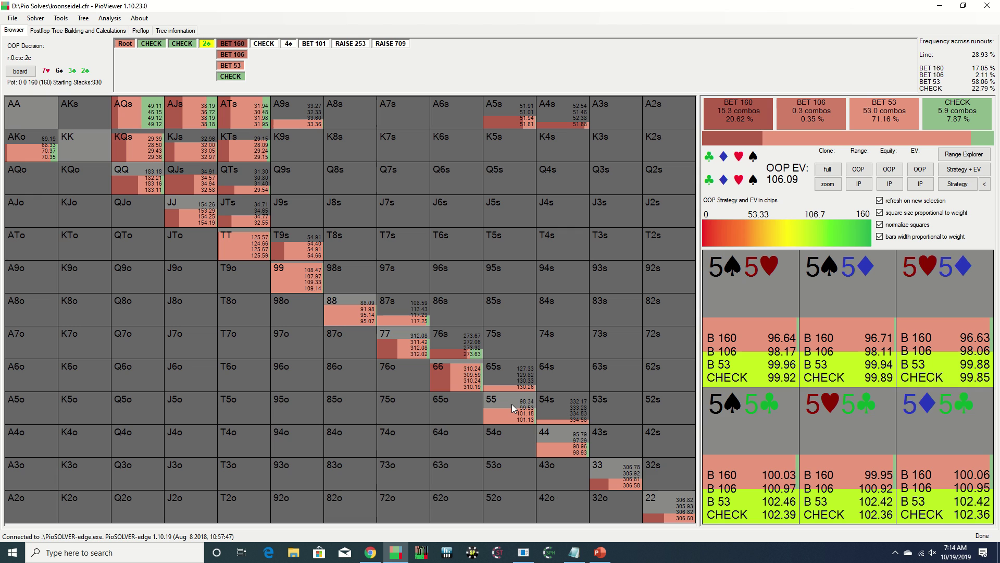
# Compare OOP and IP equity and EV grids on the 2♣ turn, ending on Strategy + EV.
pyautogui.click(891, 171)
pyautogui.click(890, 184)
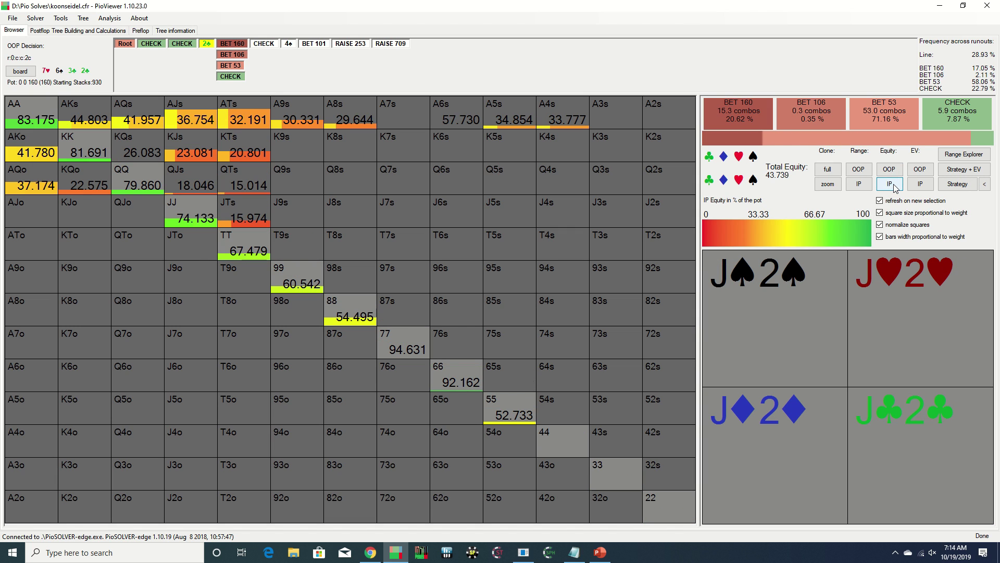
pyautogui.click(920, 171)
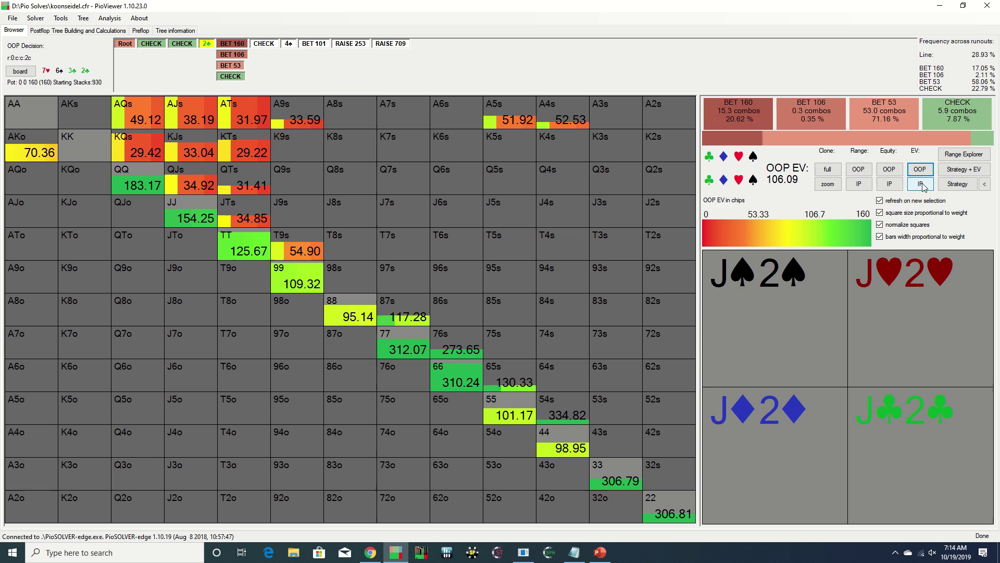
pyautogui.click(921, 184)
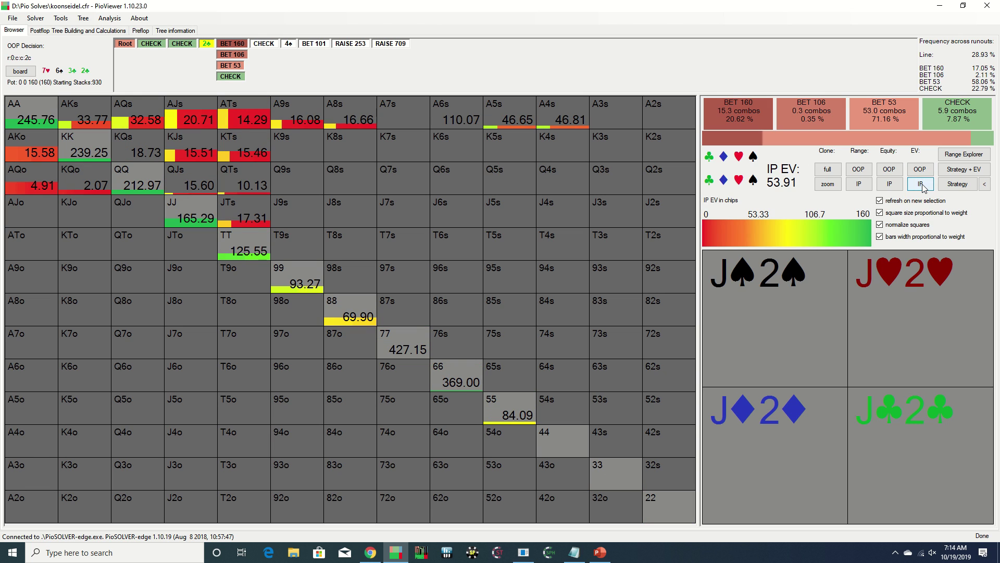
pyautogui.click(957, 170)
pyautogui.moveTo(859, 112)
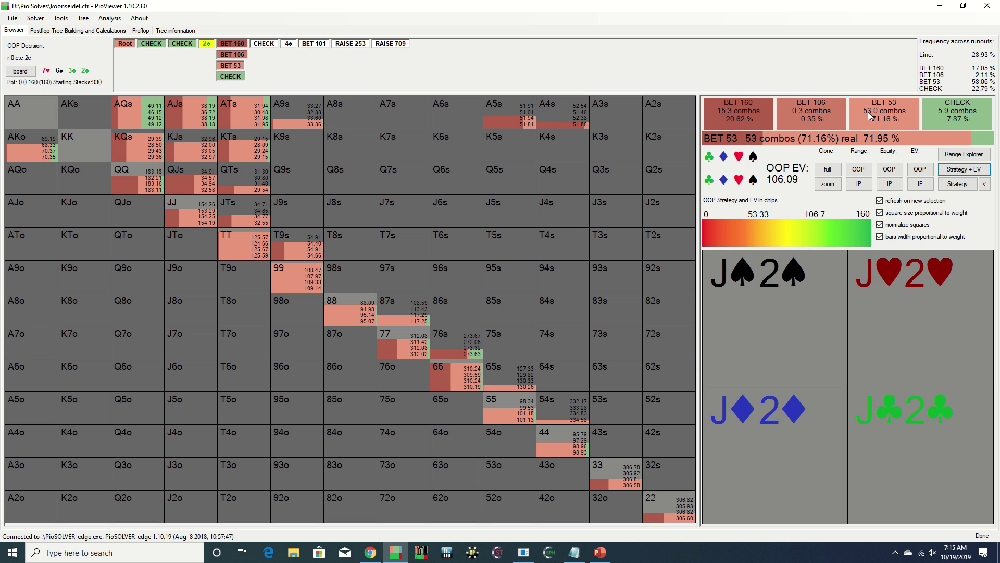
pyautogui.click(901, 186)
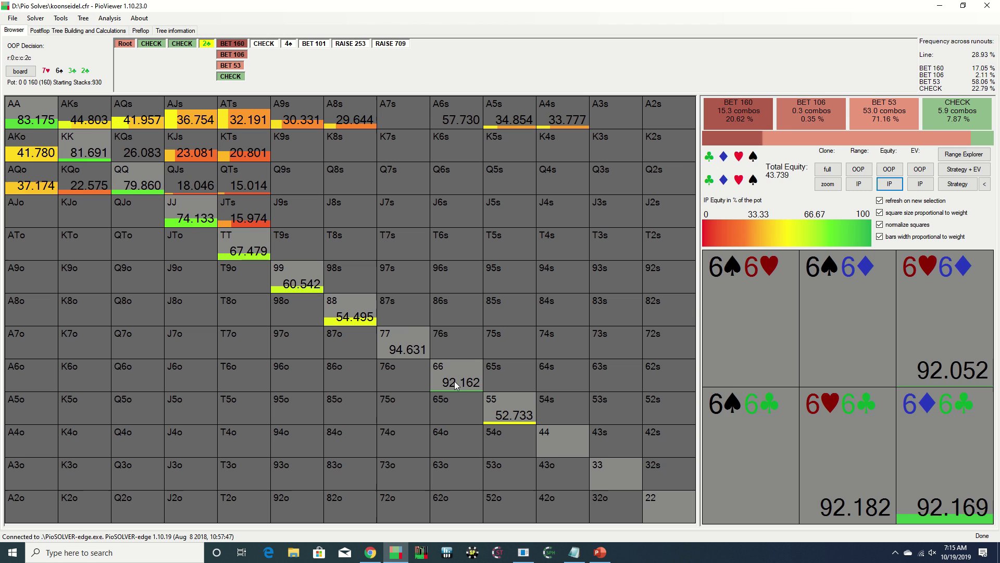
pyautogui.click(963, 171)
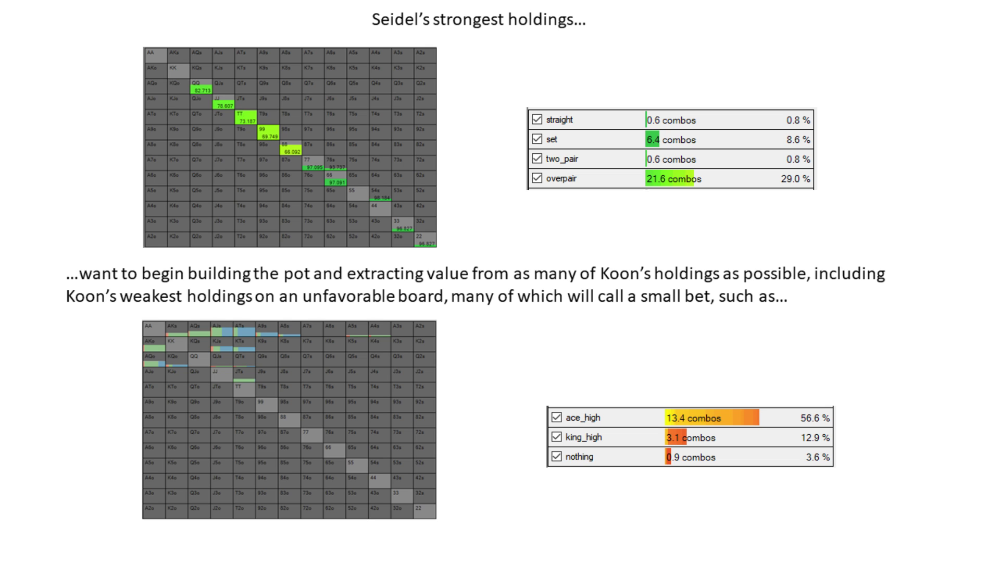
# Advance to the slide on medium-strength holdings.
pyautogui.press('Right')
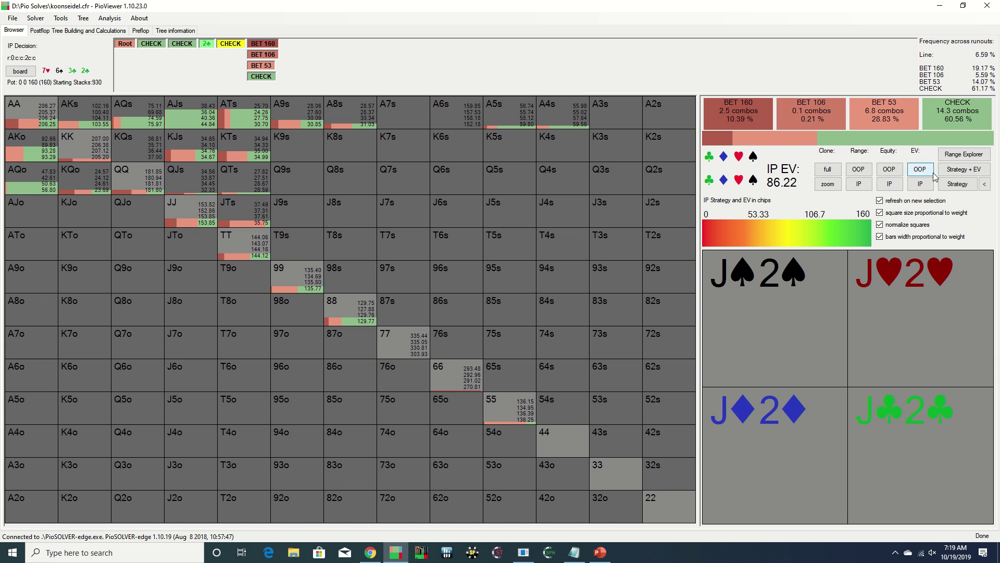
# View the in-position turn range's strategy bars in the Range Explorer, then close it.
pyautogui.click(963, 155)
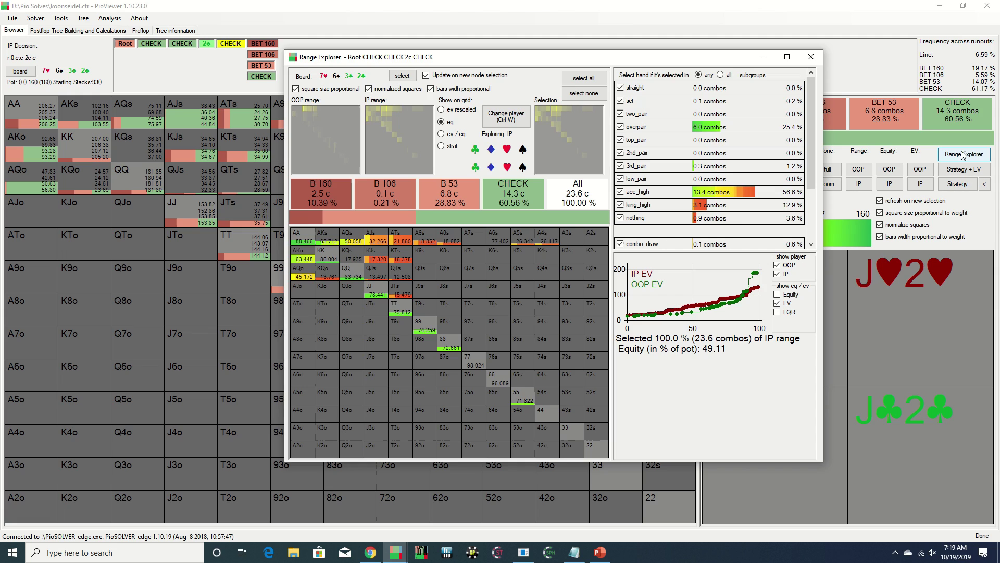
pyautogui.click(452, 147)
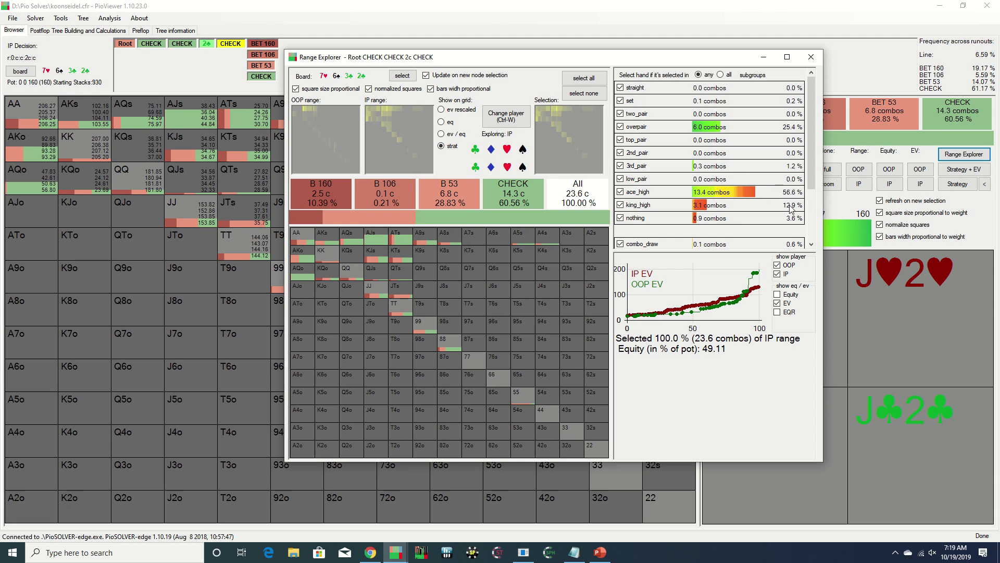
pyautogui.click(812, 58)
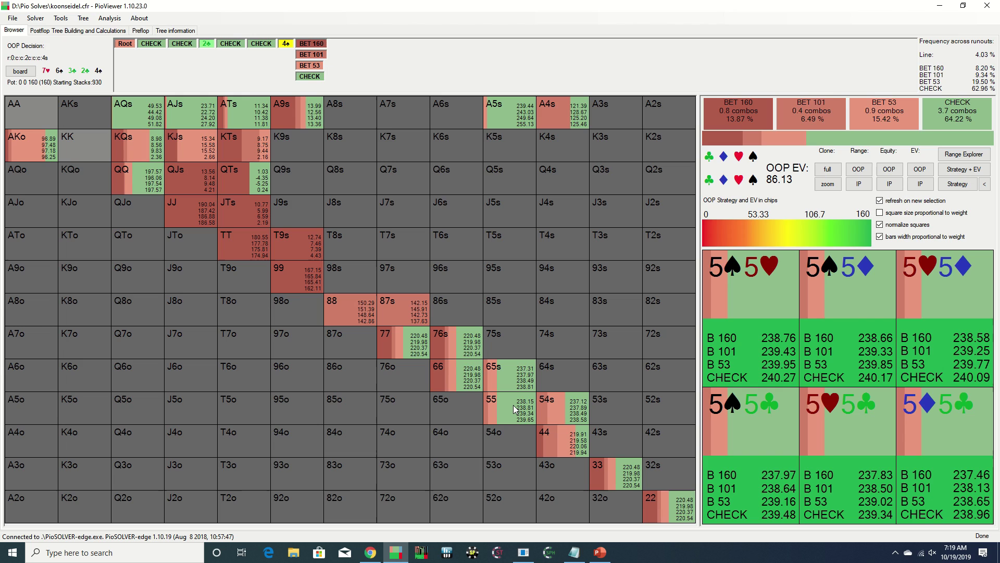
# Follow the turn line of a 53 bet called, then the 4♠ river.
pyautogui.moveTo(949, 120)
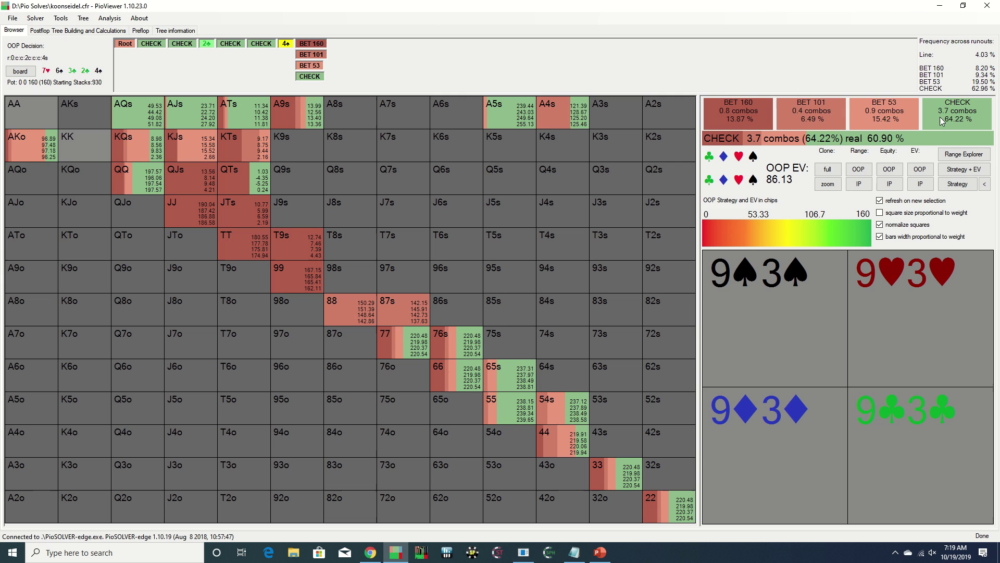
pyautogui.click(207, 44)
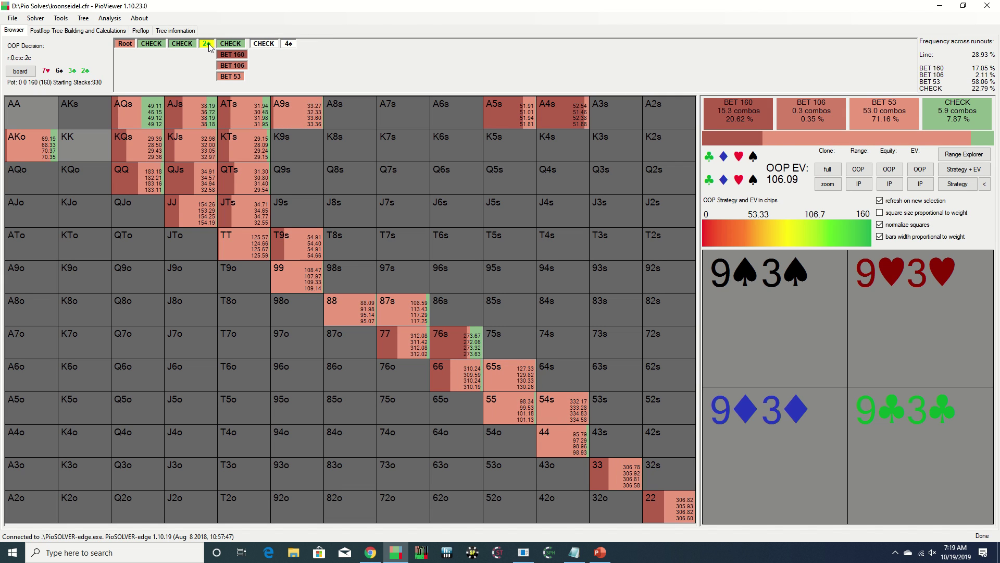
pyautogui.click(231, 76)
pyautogui.click(265, 57)
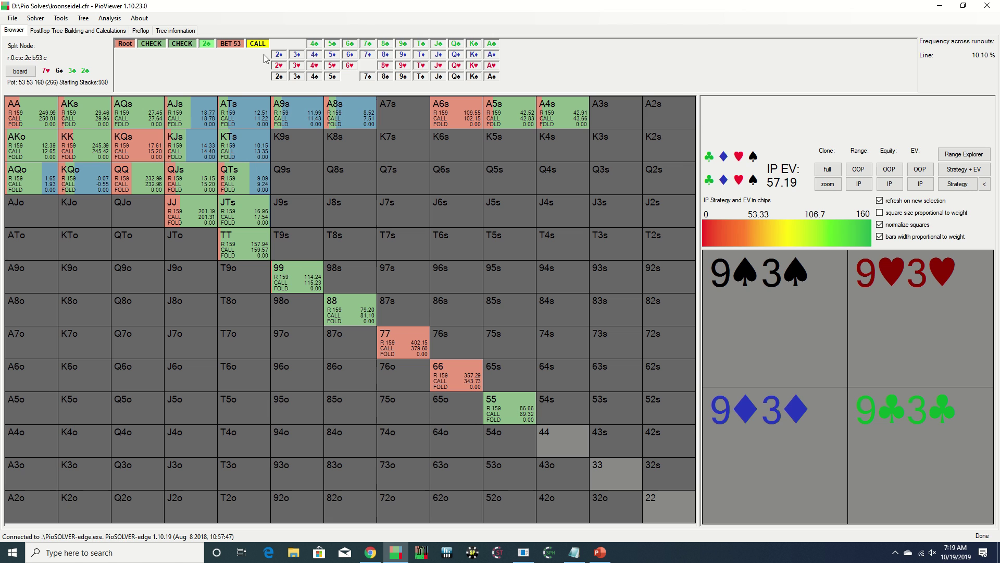
pyautogui.click(318, 77)
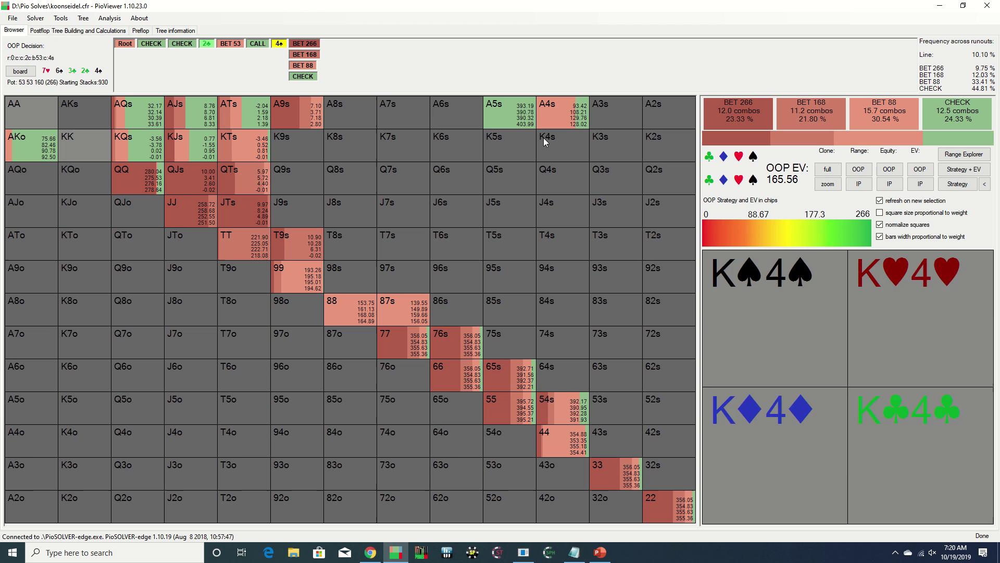
# Go back and follow turn check-check to OOP's decision on the 4♠ river.
pyautogui.click(210, 45)
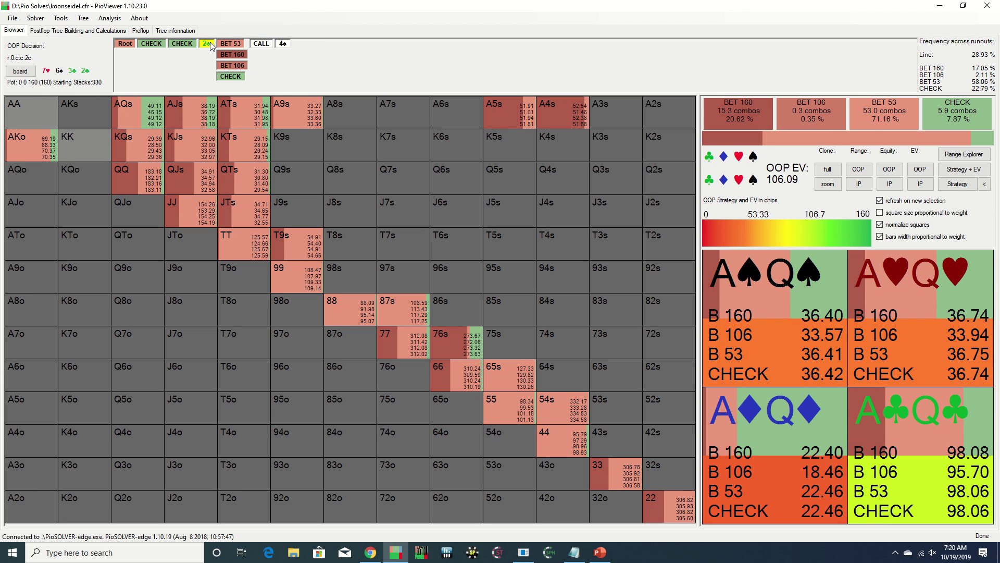
pyautogui.click(230, 77)
pyautogui.click(261, 76)
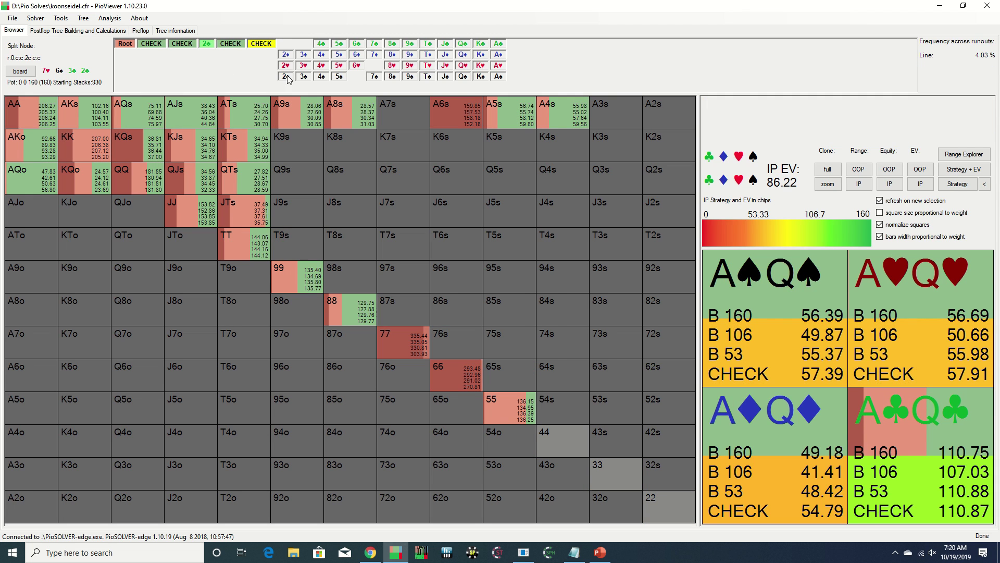
pyautogui.click(323, 79)
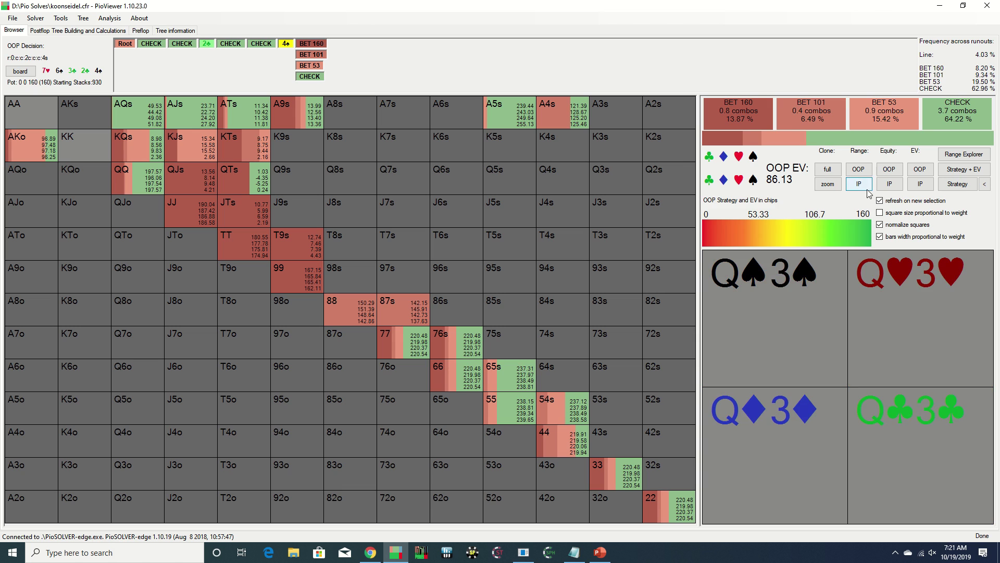
# In the Range Explorer's strategy view, isolate king_high, nothing, then king_high again, and close it.
pyautogui.click(970, 157)
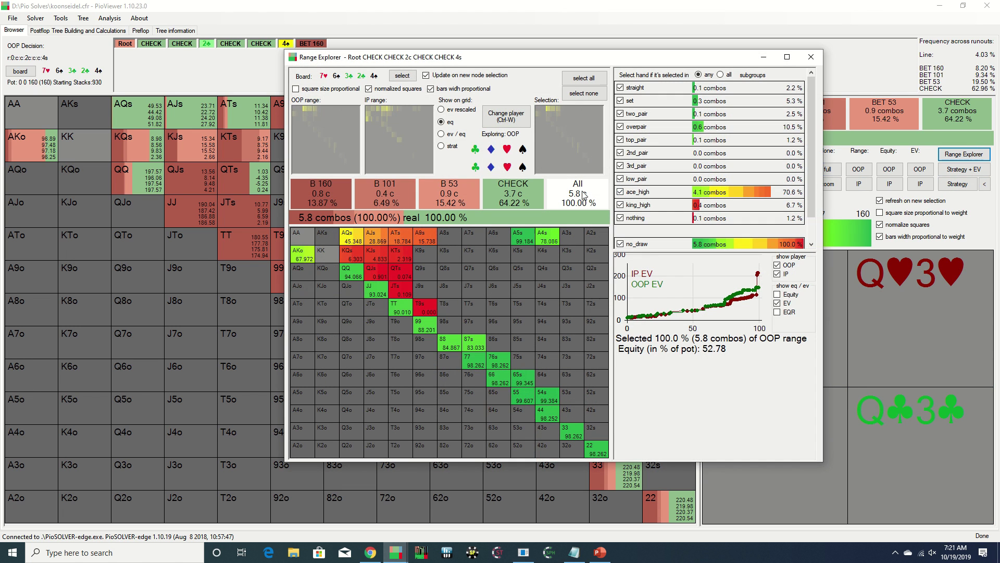
pyautogui.click(450, 147)
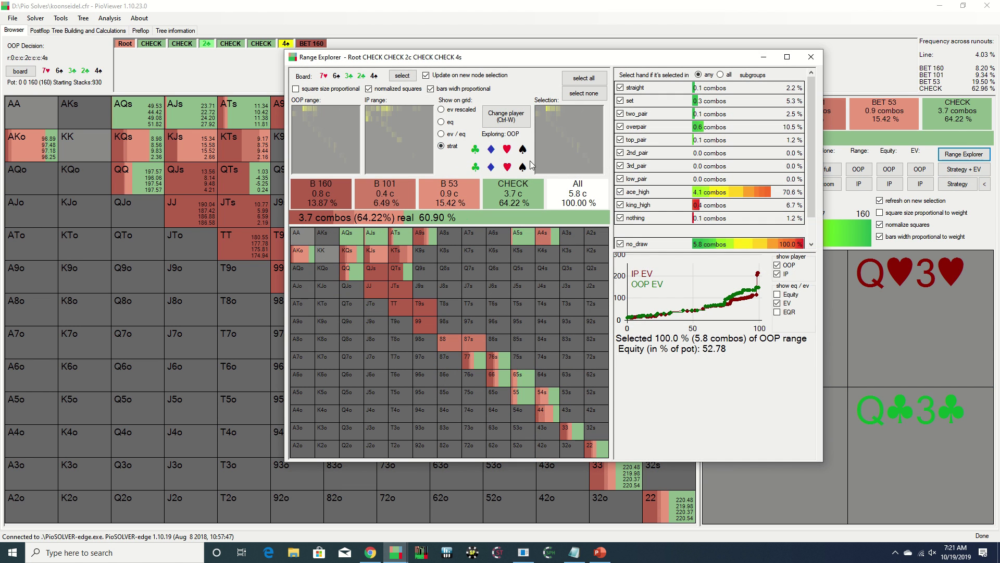
pyautogui.click(775, 208)
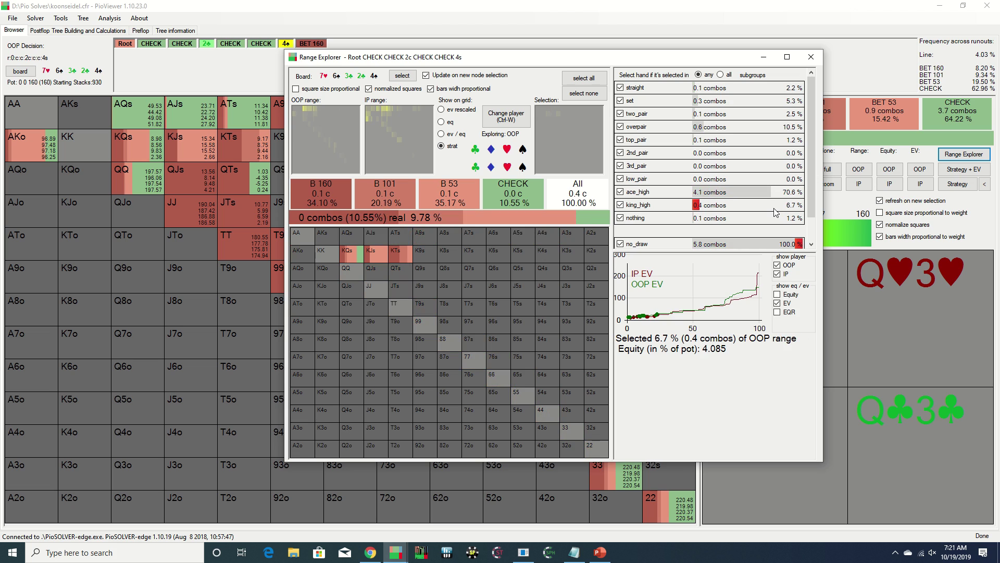
pyautogui.click(767, 220)
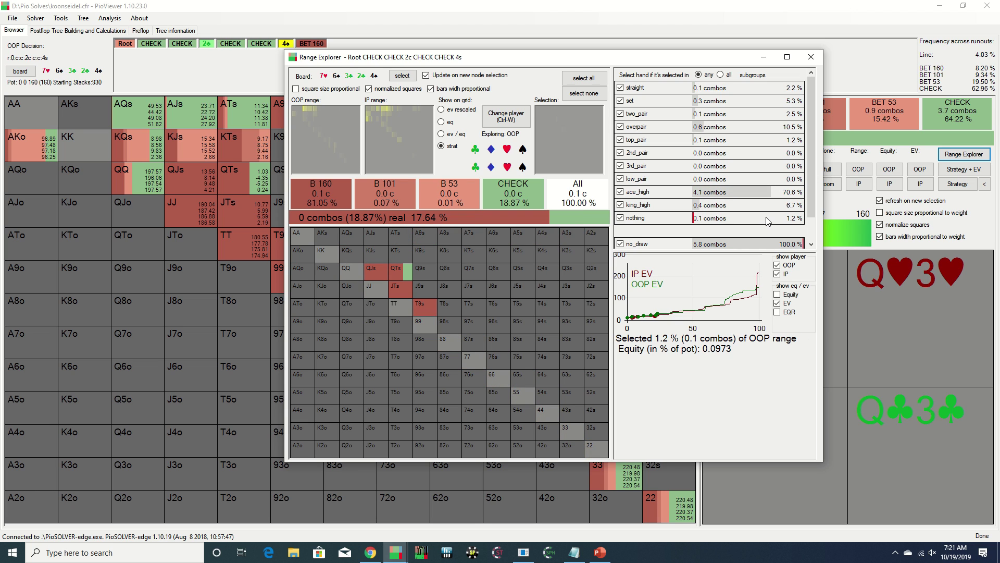
pyautogui.click(768, 206)
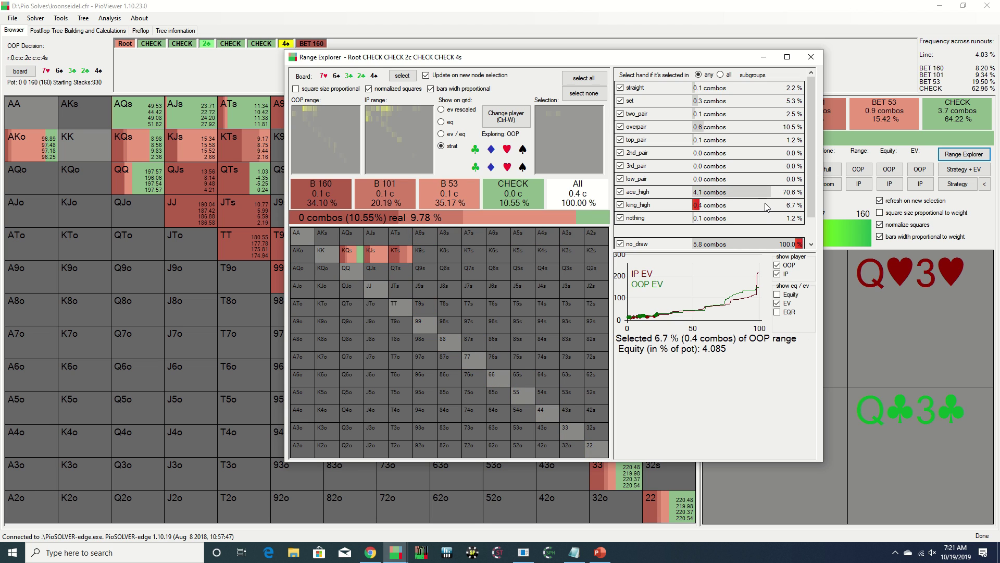
pyautogui.click(814, 57)
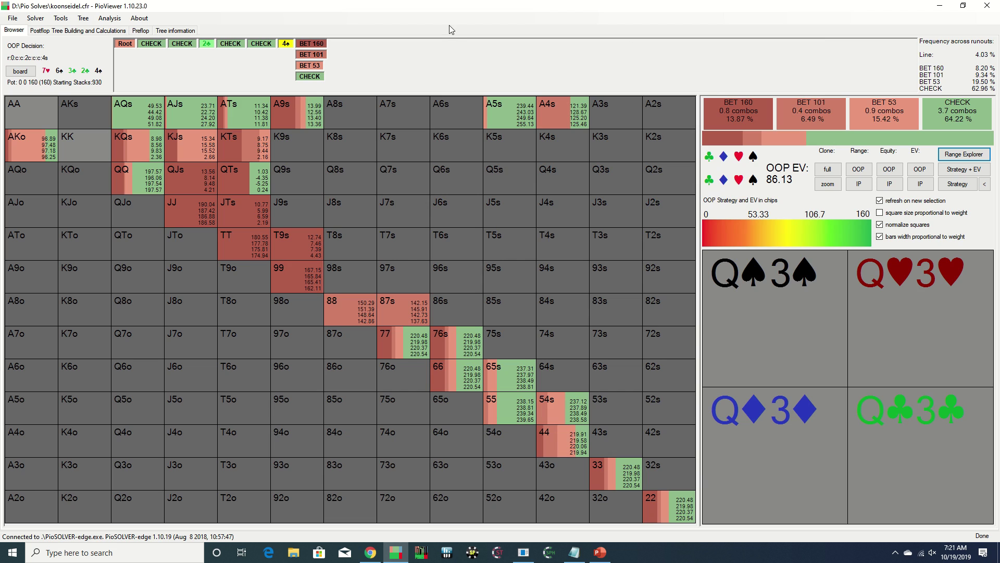
# View IP's reply to the river check with weight-scaled squares and Strategy + EV, then return to OOP's 4♠ node.
pyautogui.click(308, 77)
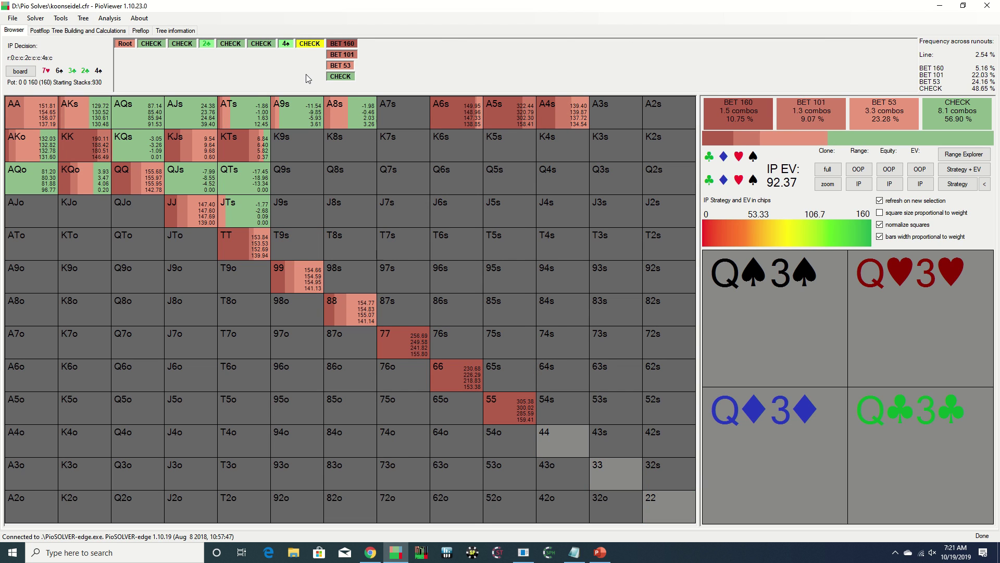
pyautogui.moveTo(86, 107)
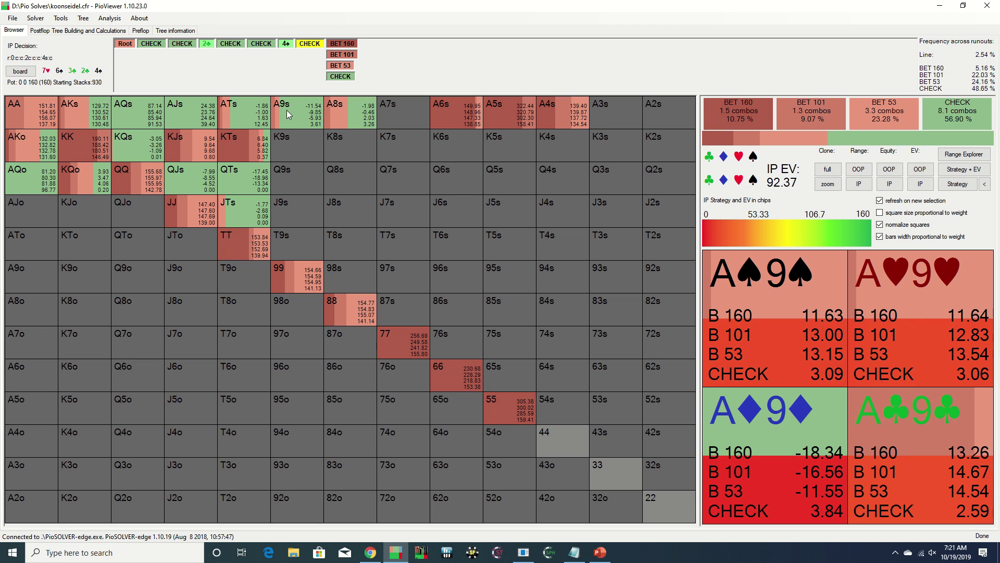
pyautogui.click(893, 211)
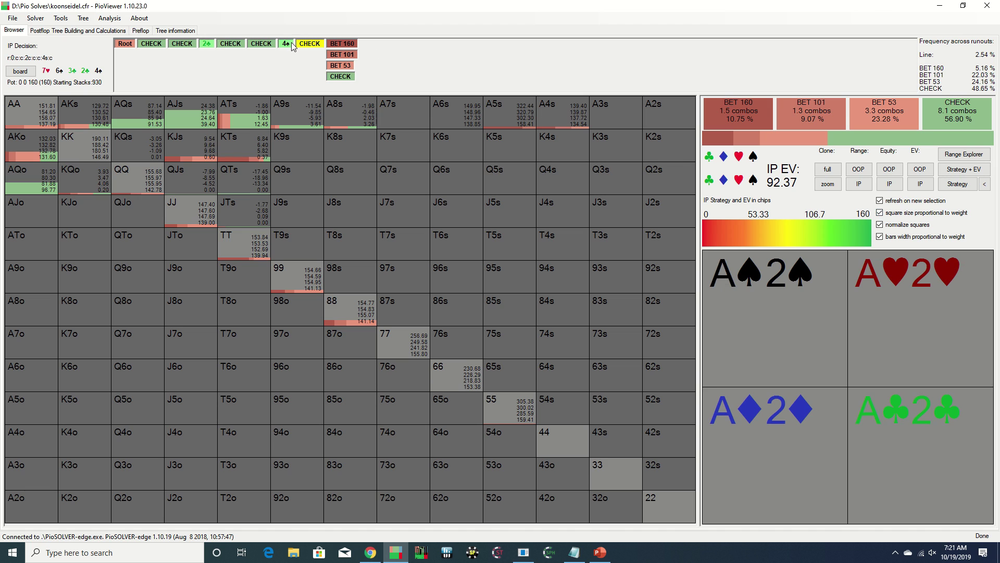
pyautogui.click(950, 175)
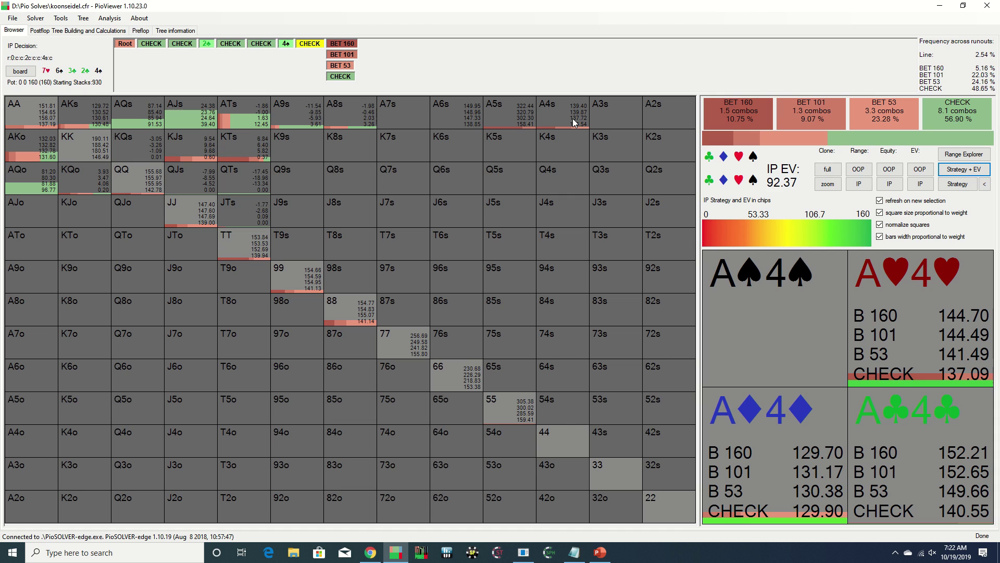
pyautogui.click(289, 46)
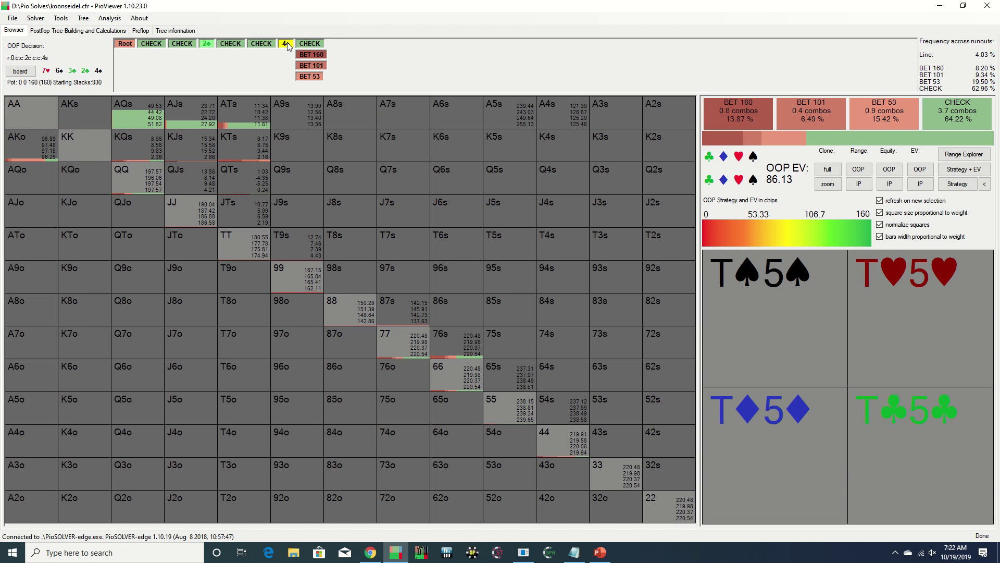
# Show IP facing the 101 river bet: call 46.17%, fold 44.18%, raise 505 4.16%.
pyautogui.click(315, 66)
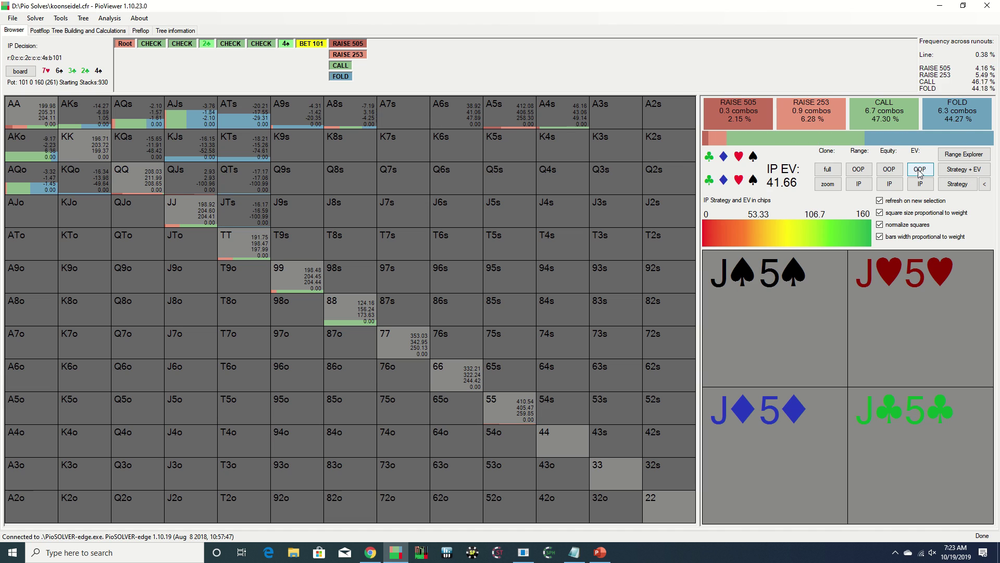
# Cycle the grid through IP equity, IP EV and Strategy + EV, then follow IP's 253 raise.
pyautogui.click(894, 185)
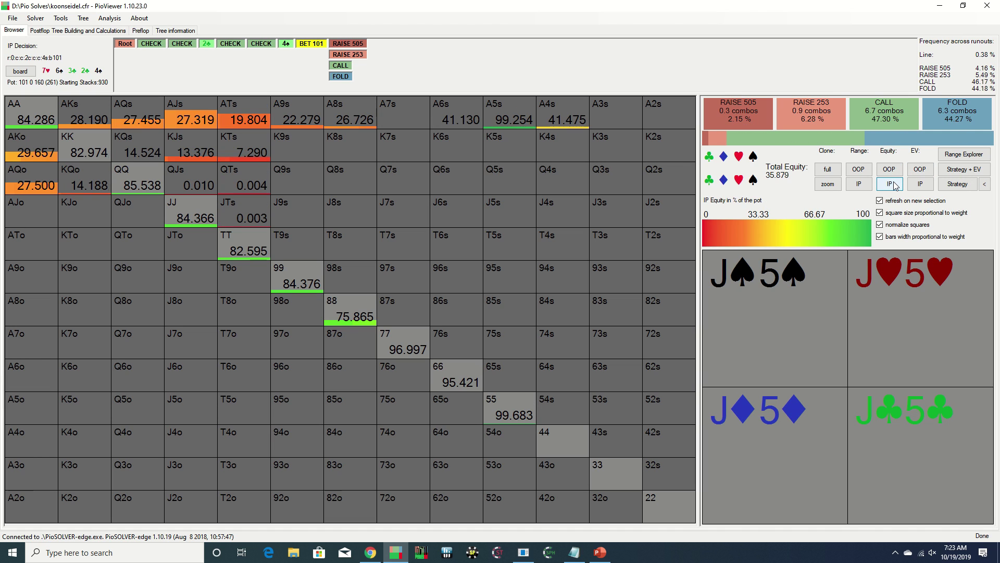
pyautogui.click(923, 188)
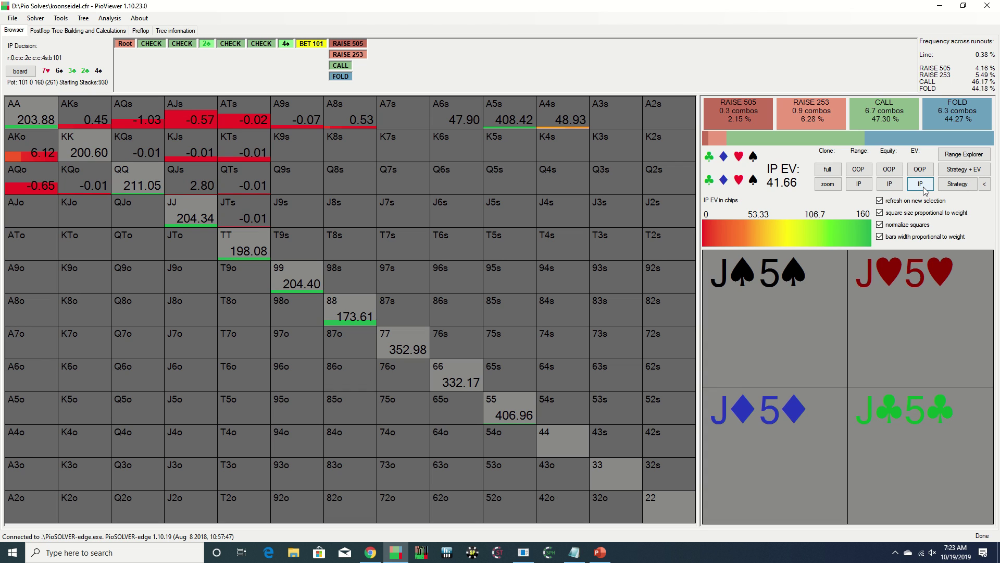
pyautogui.click(964, 172)
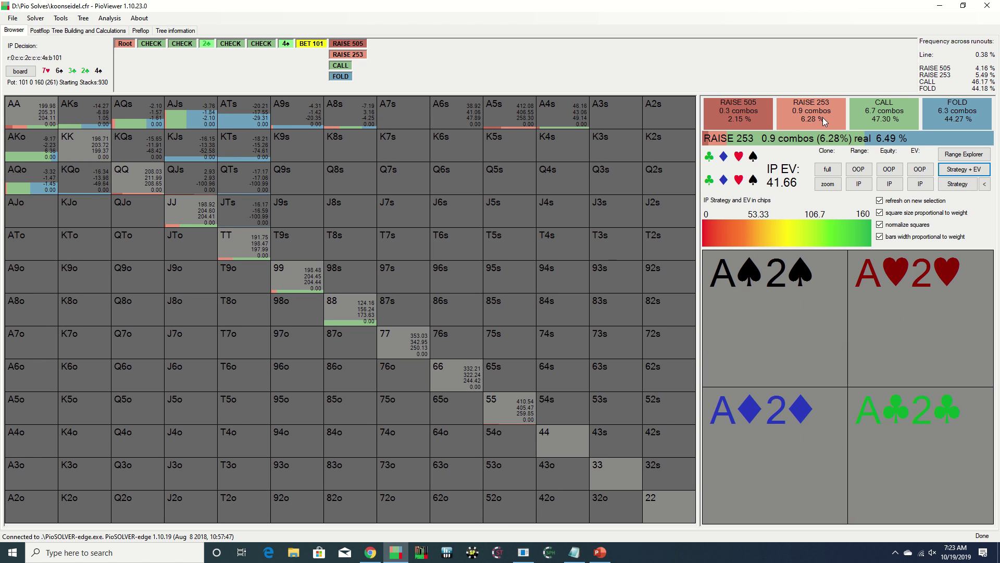
pyautogui.click(899, 186)
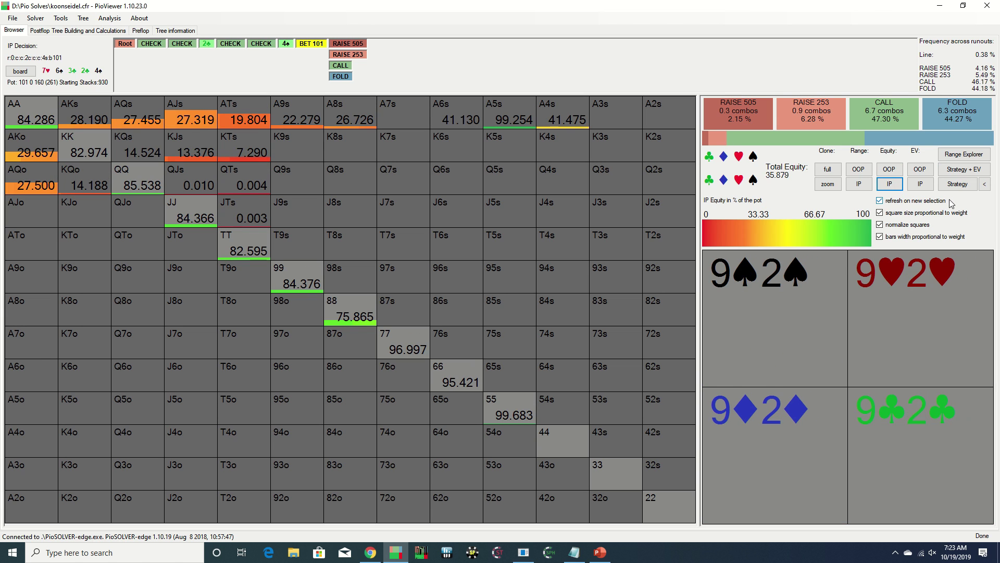
pyautogui.click(920, 184)
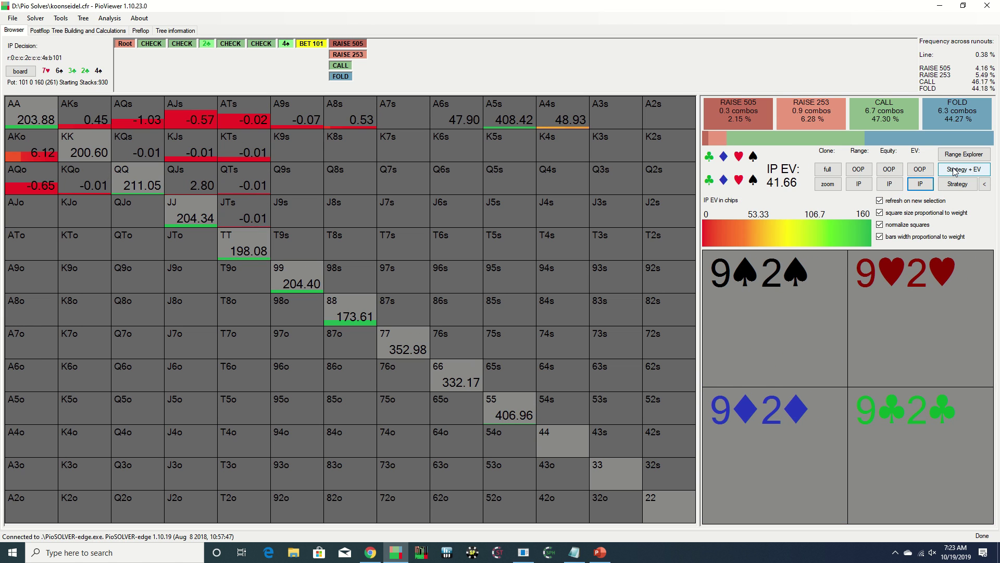
pyautogui.click(964, 169)
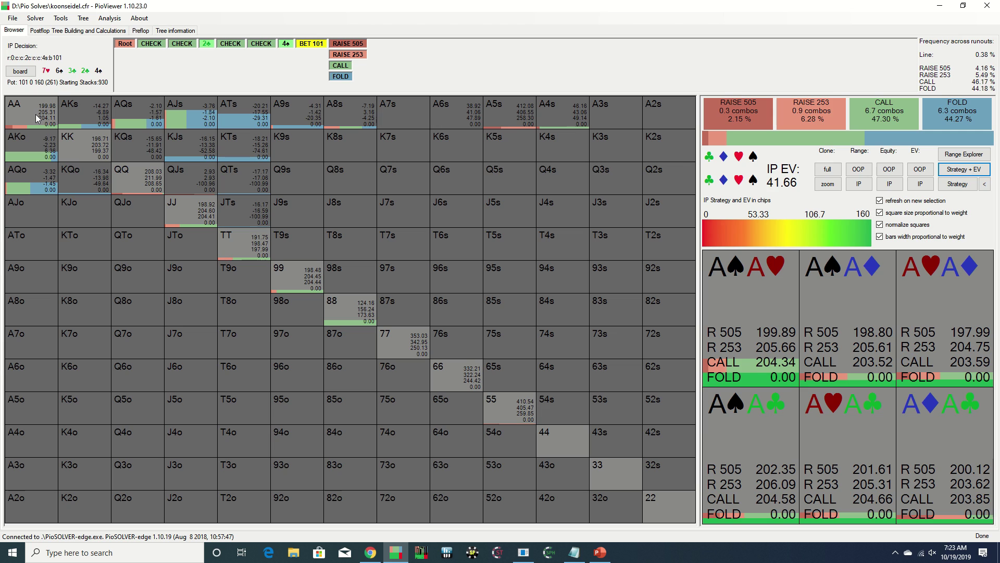
pyautogui.click(347, 54)
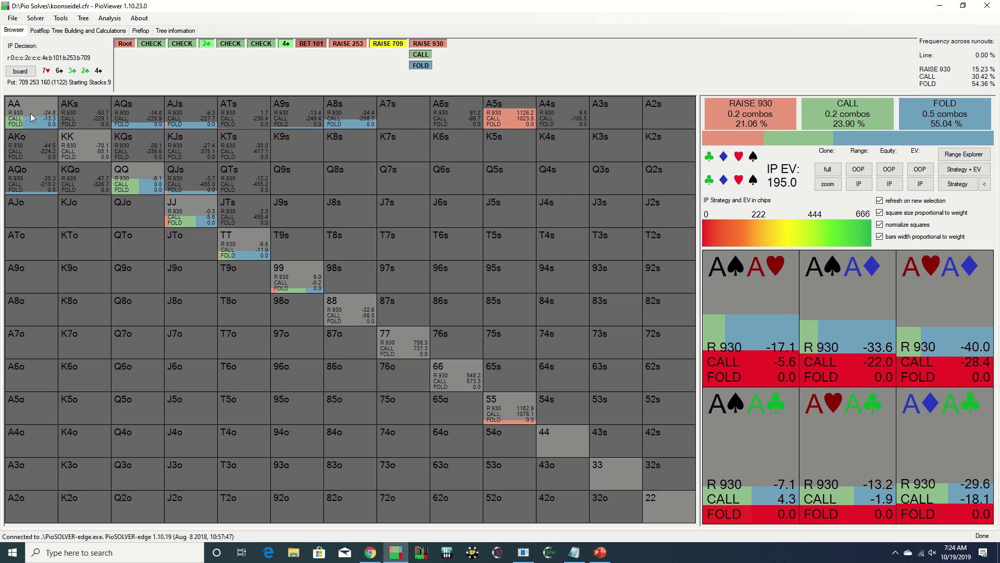
# Return to OOP facing the 253 raise and view its strategy bars in Range Explorer.
pyautogui.click(357, 45)
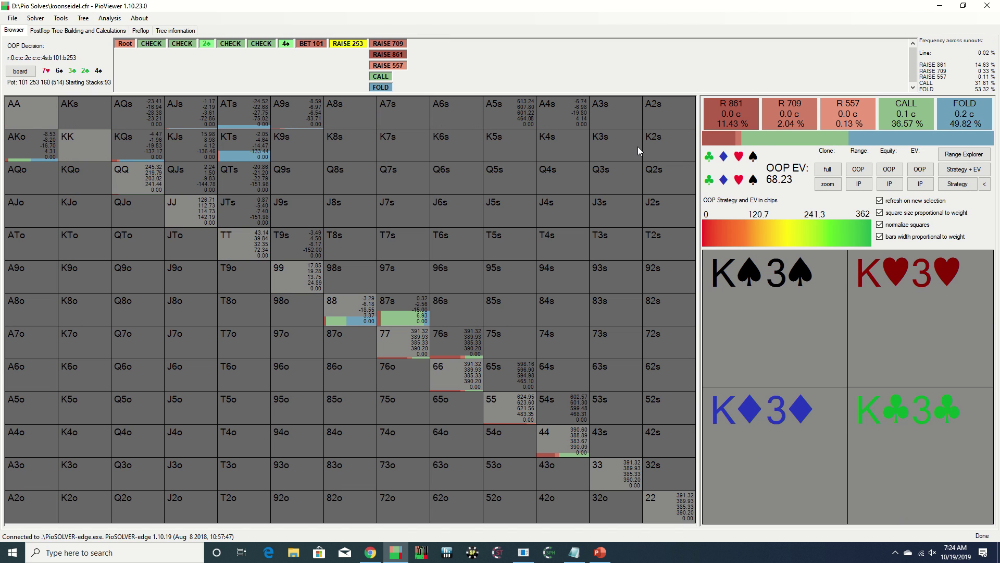
pyautogui.click(951, 156)
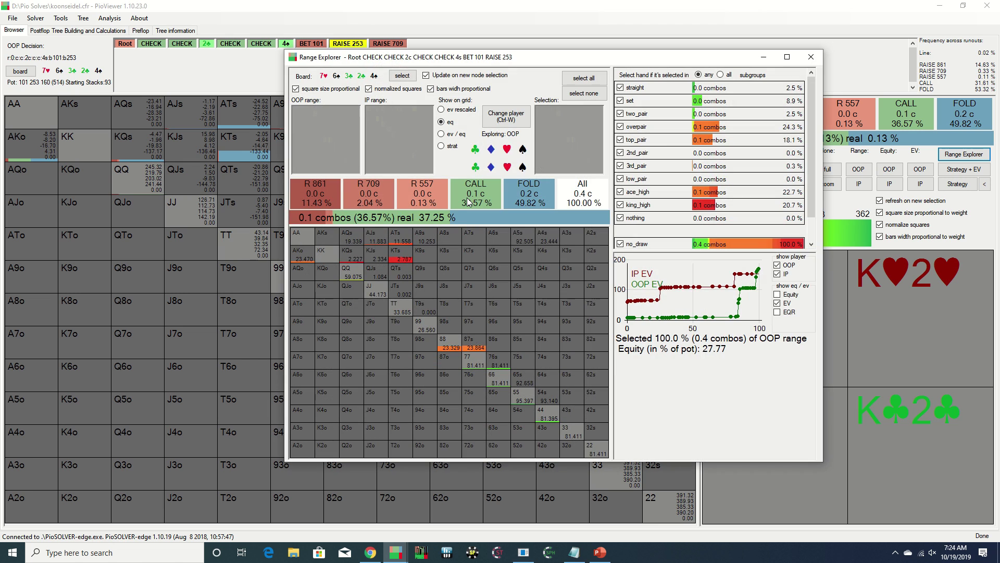
pyautogui.click(441, 147)
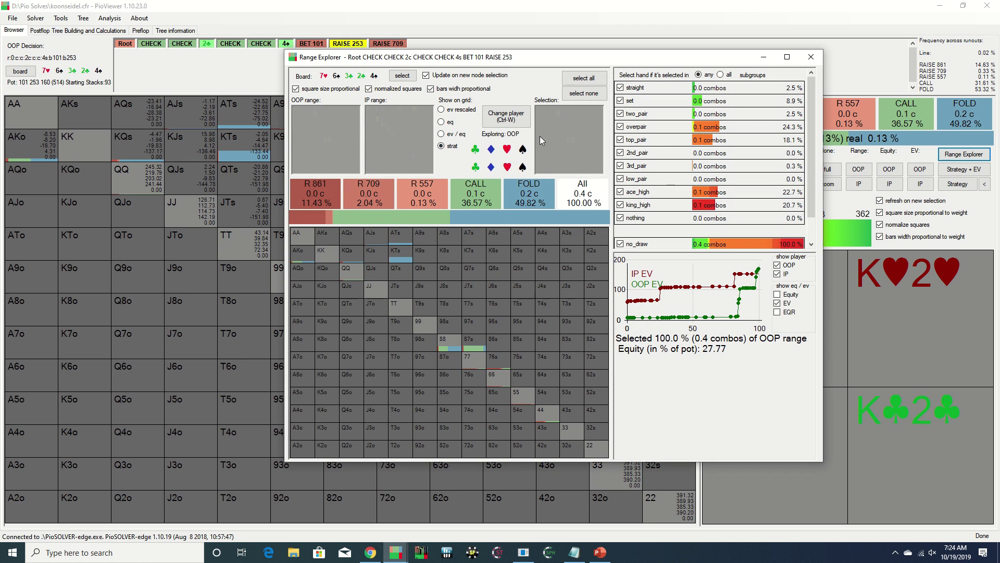
# Compare OOP's ace_high and king_high hands in Range Explorer, then close the explorer.
pyautogui.click(748, 194)
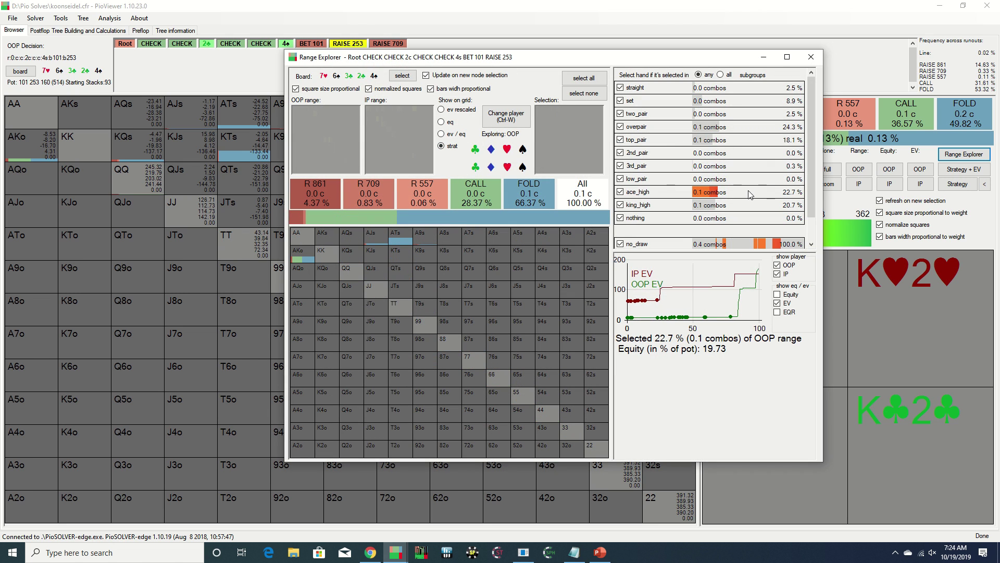
pyautogui.click(760, 205)
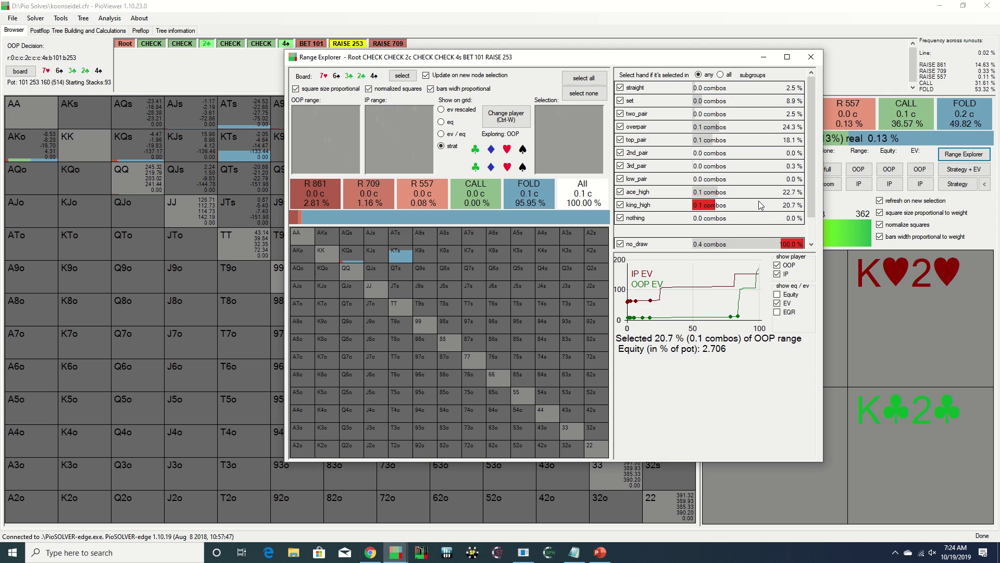
pyautogui.click(766, 222)
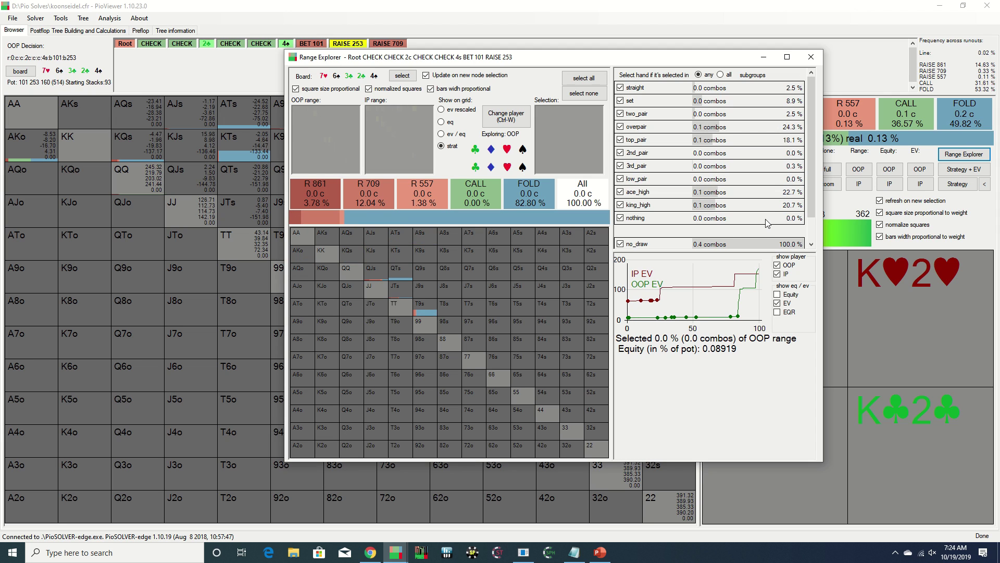
pyautogui.click(757, 208)
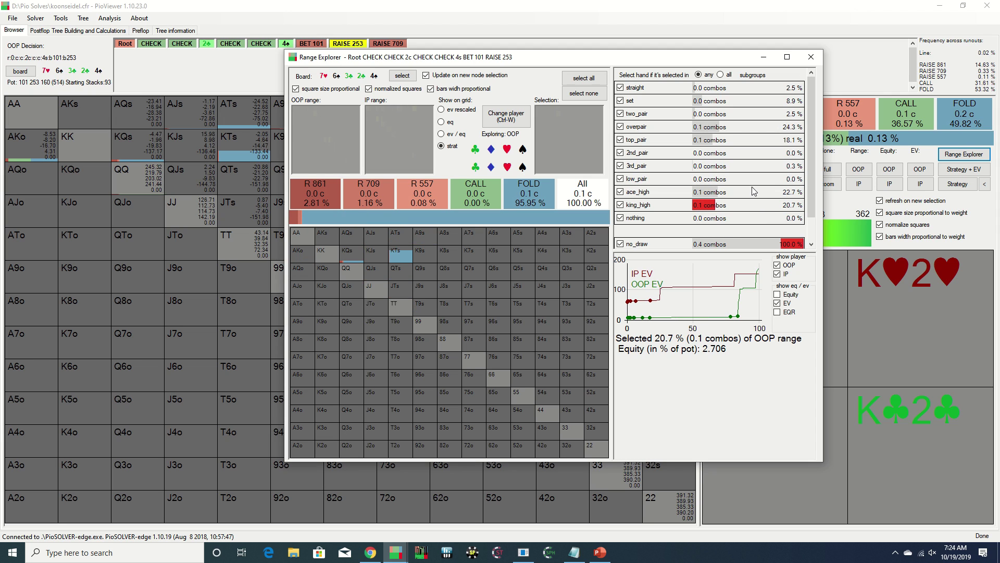
pyautogui.click(753, 191)
pyautogui.moveTo(372, 236)
pyautogui.moveTo(297, 262)
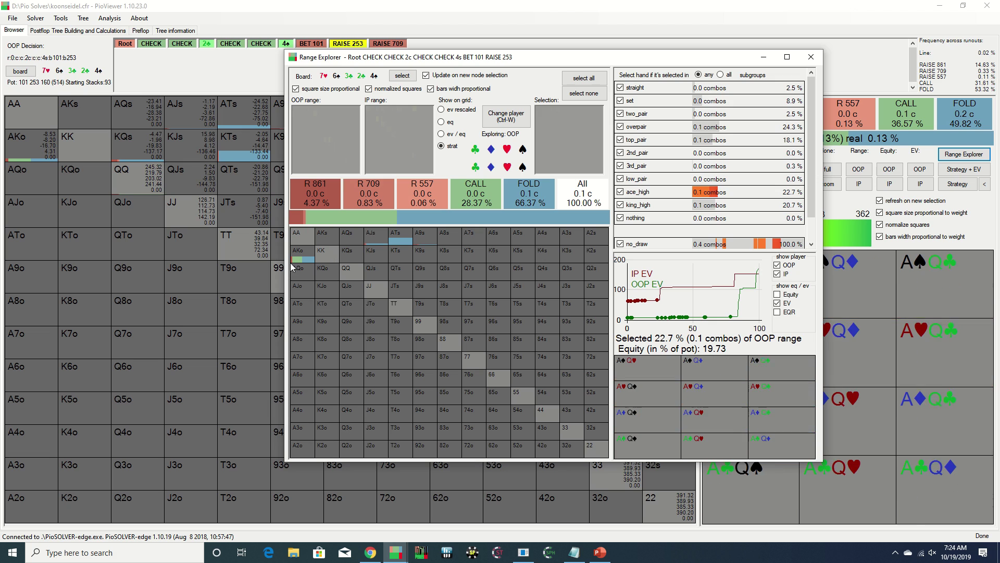
pyautogui.click(757, 204)
pyautogui.moveTo(351, 259)
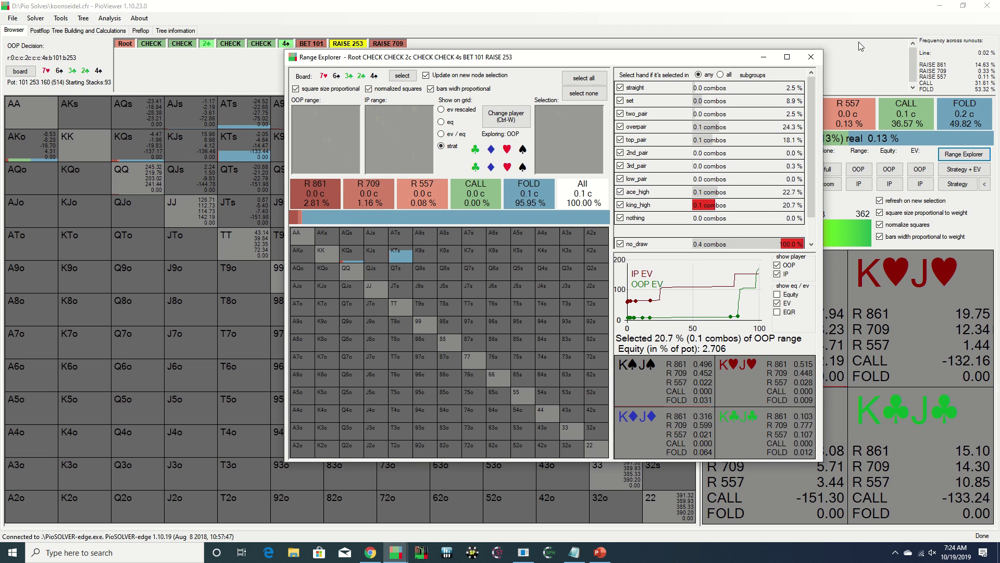
pyautogui.click(812, 57)
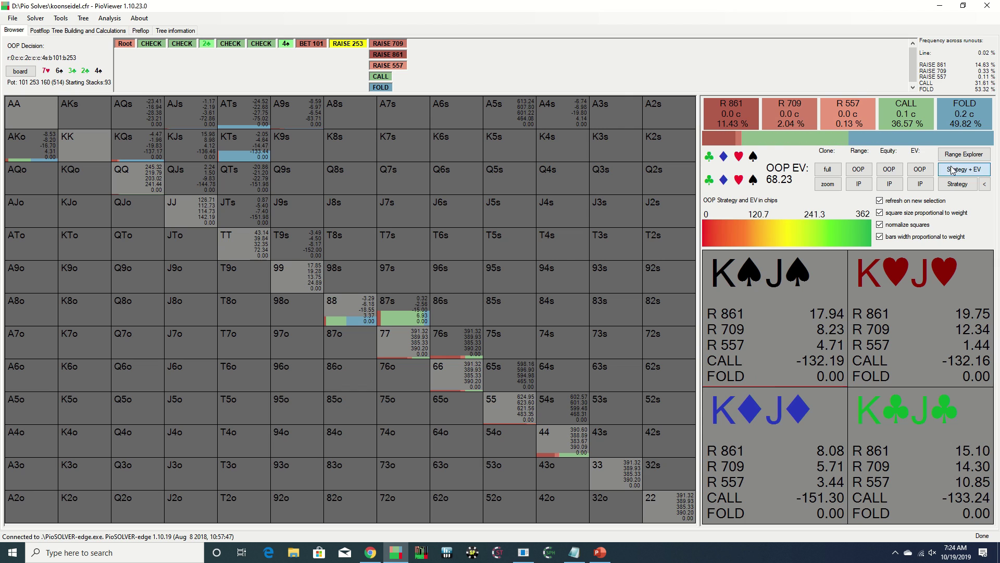
# Follow OOP's 709 reraise to show IP's raise 930, call and fold strategy.
pyautogui.click(392, 45)
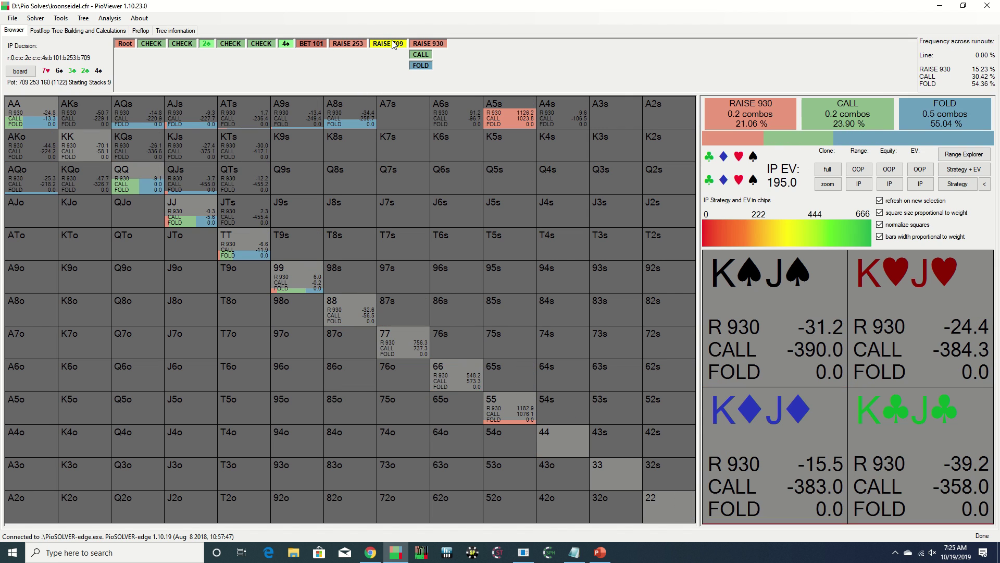